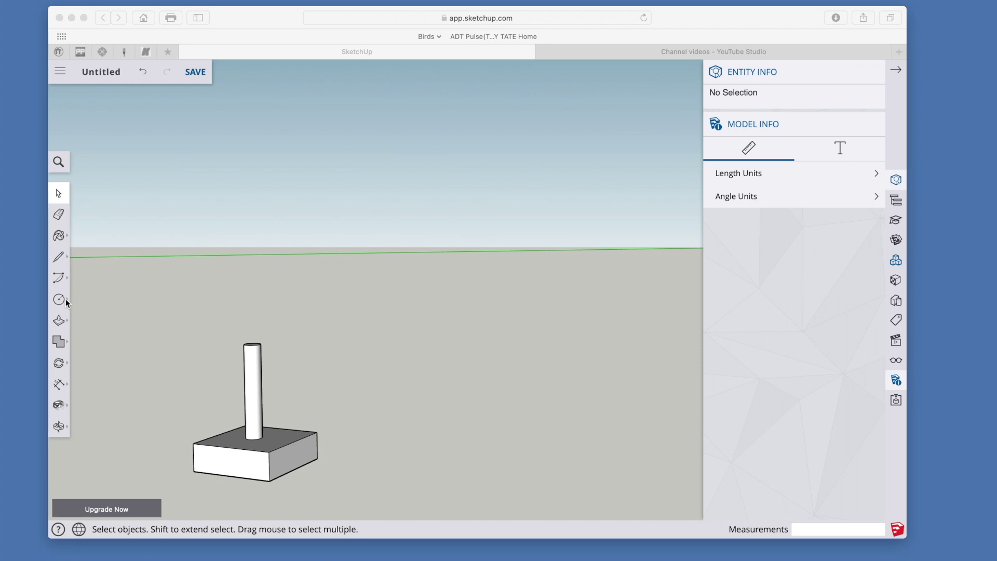
# Step: Draw a 50 by 50 mm rectangle on the ground beside the existing block with the cylinder
pyautogui.click(64, 300)
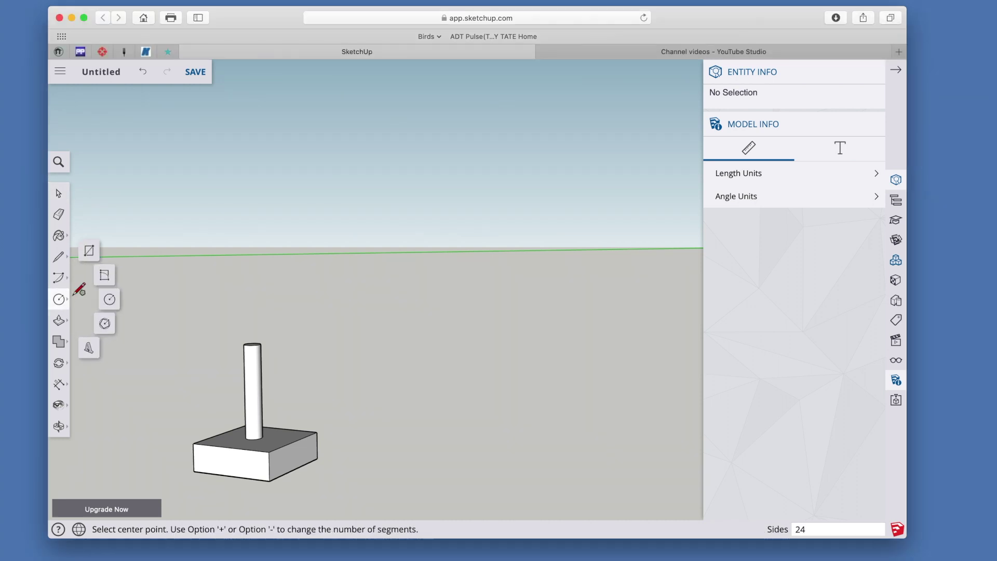
pyautogui.click(89, 255)
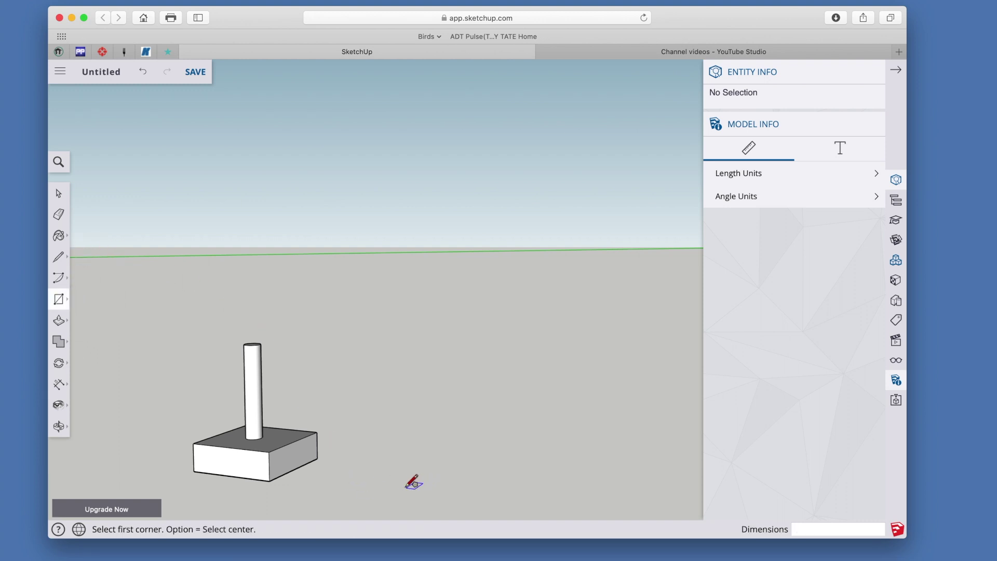
pyautogui.click(353, 485)
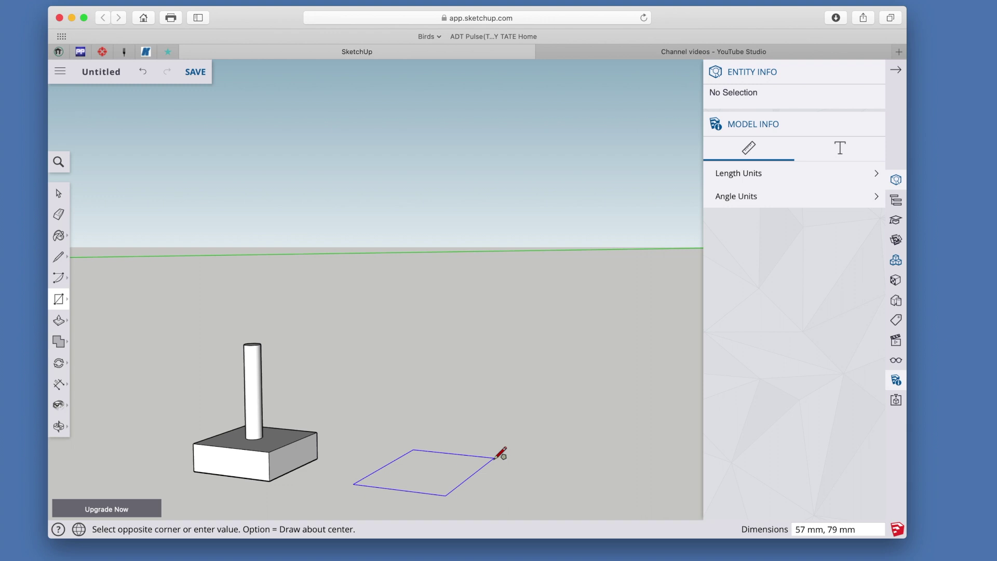
pyautogui.write('50,50')
pyautogui.press('Return')
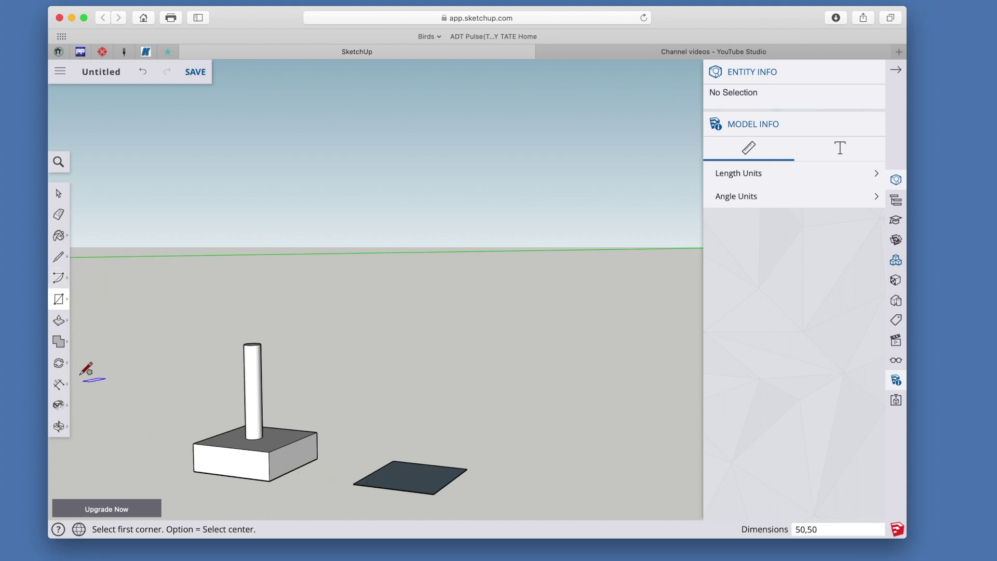
# Step: Push/Pull the new square upward by 10 mm to form a flat block
pyautogui.click(64, 323)
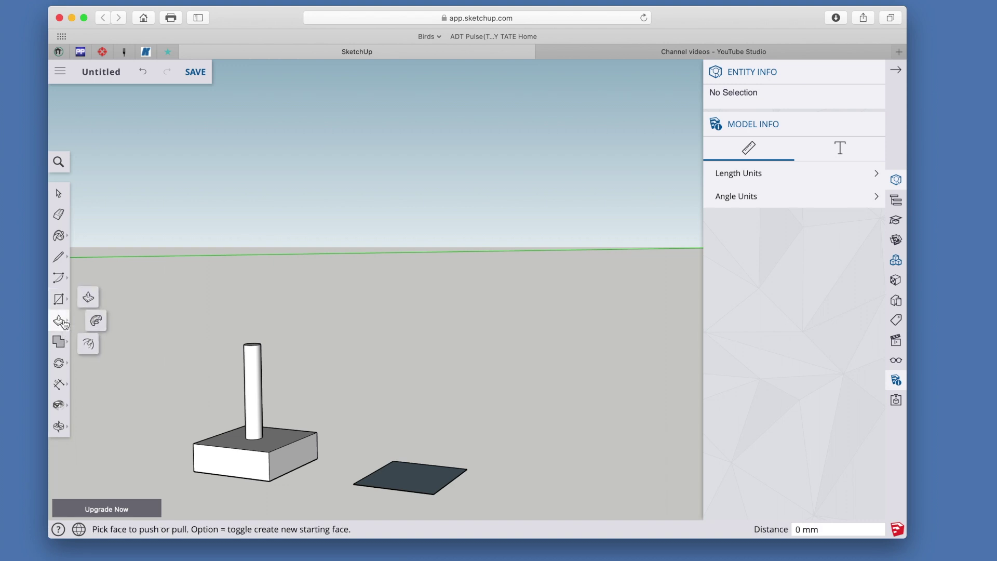
pyautogui.click(90, 299)
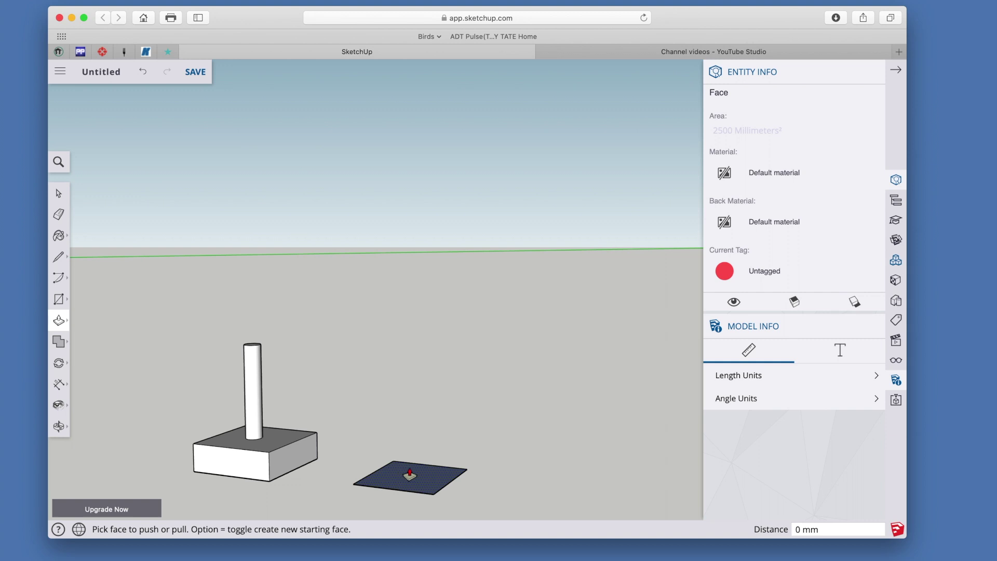
pyautogui.click(409, 474)
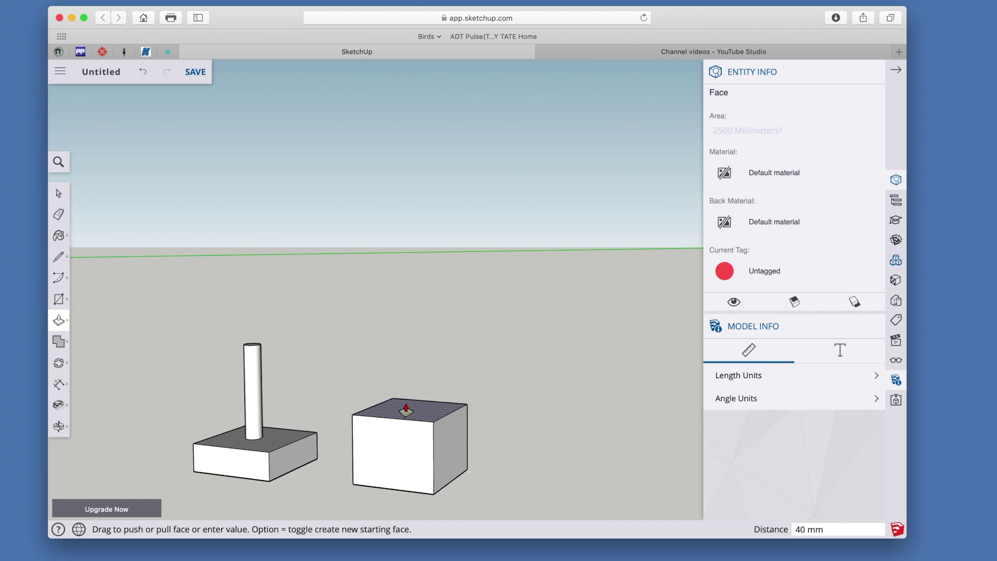
pyautogui.write('10')
pyautogui.press('Return')
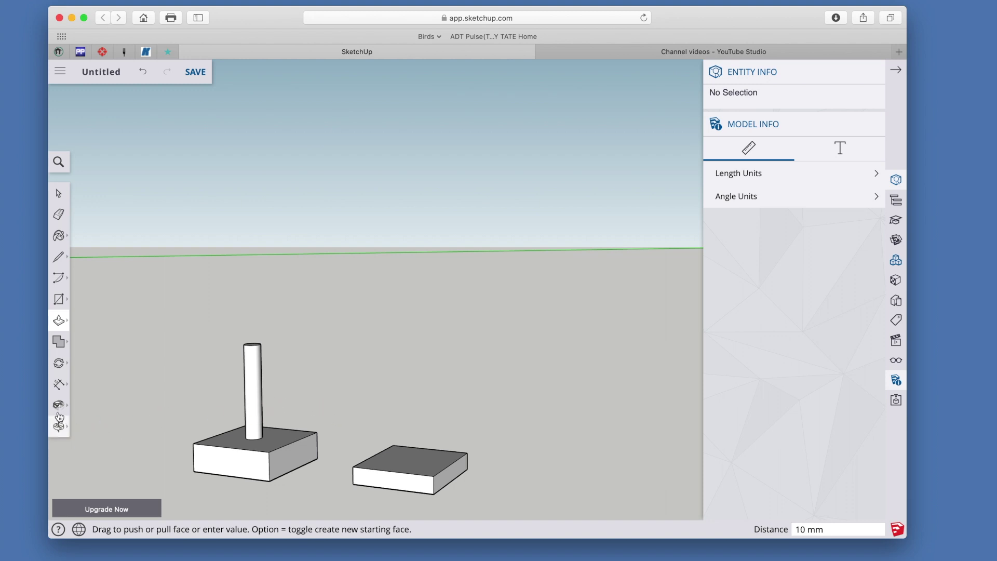
# Step: Dimension the flat block's bottom front edge, placing the dimension just below it
pyautogui.click(59, 385)
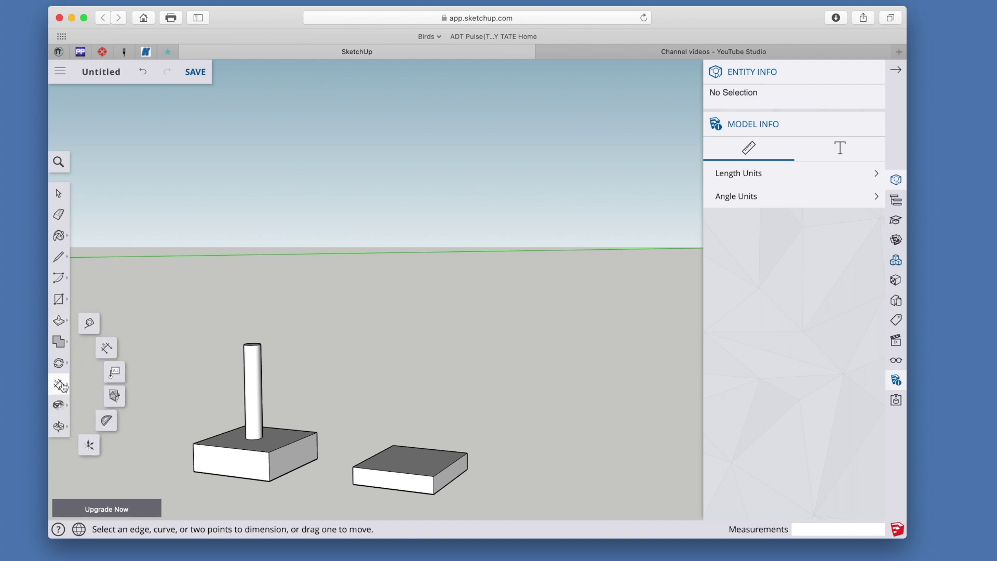
pyautogui.click(105, 352)
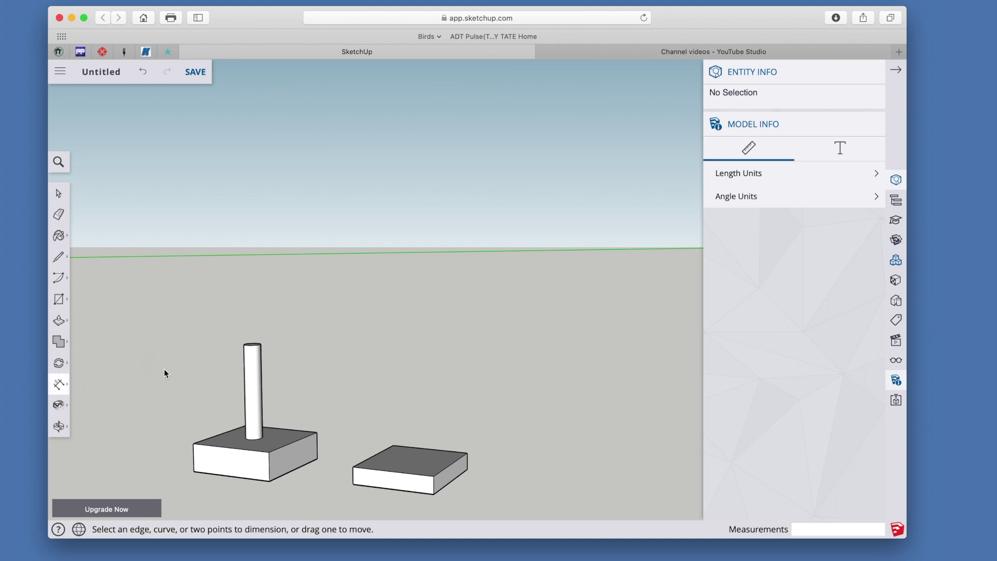
pyautogui.click(422, 495)
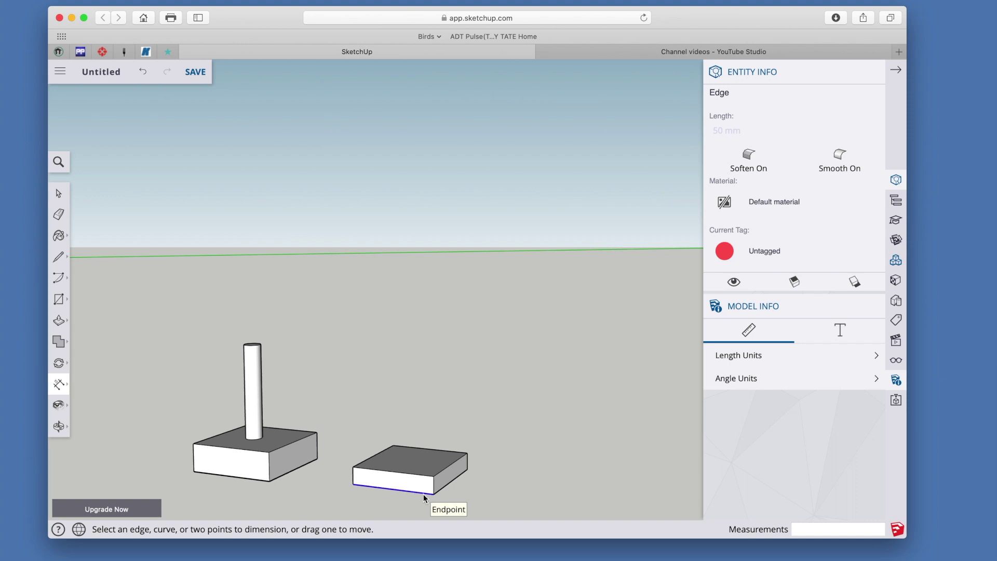
pyautogui.press('Escape')
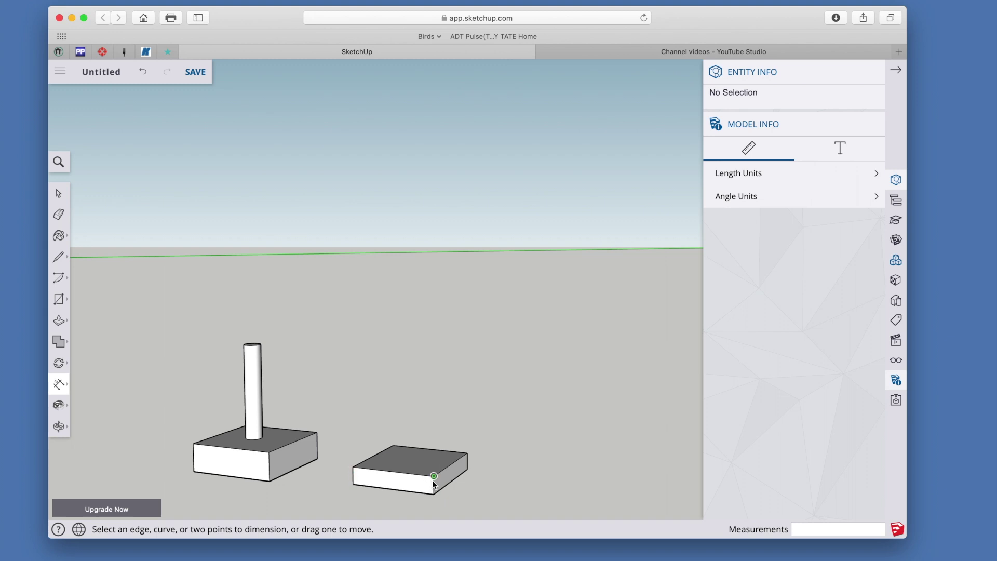
pyautogui.click(411, 491)
pyautogui.click(411, 491)
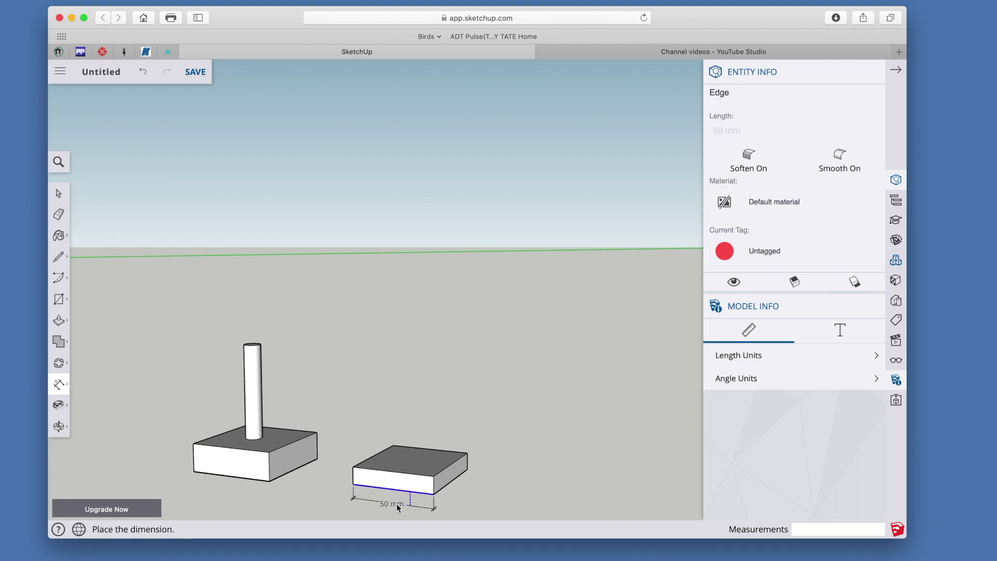
pyautogui.click(397, 503)
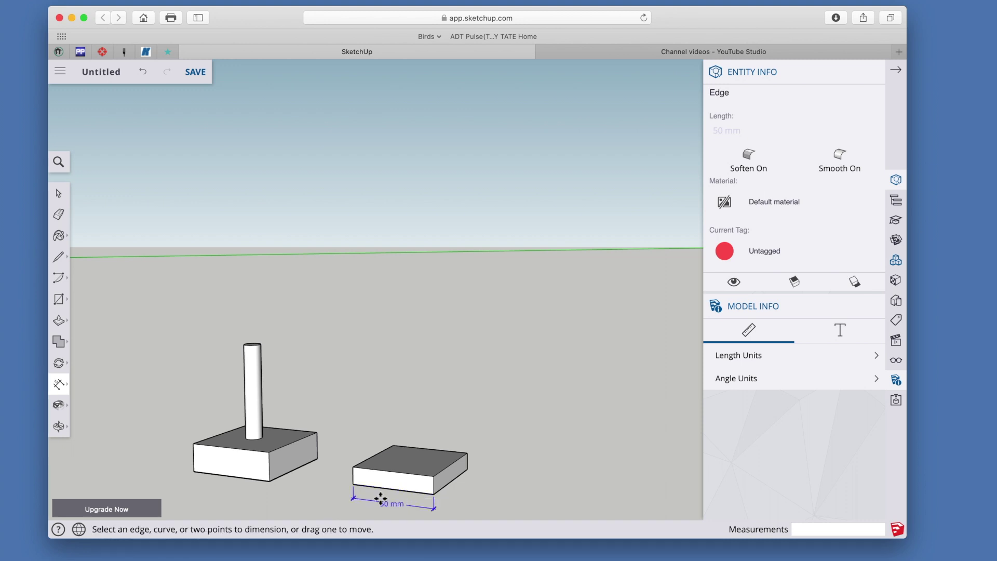
# Step: Dimension the flat block's height along its near vertical corner edge, placing the dimension beside the block
pyautogui.scroll(-2, 412, 503)
pyautogui.scroll(5, 412, 504)
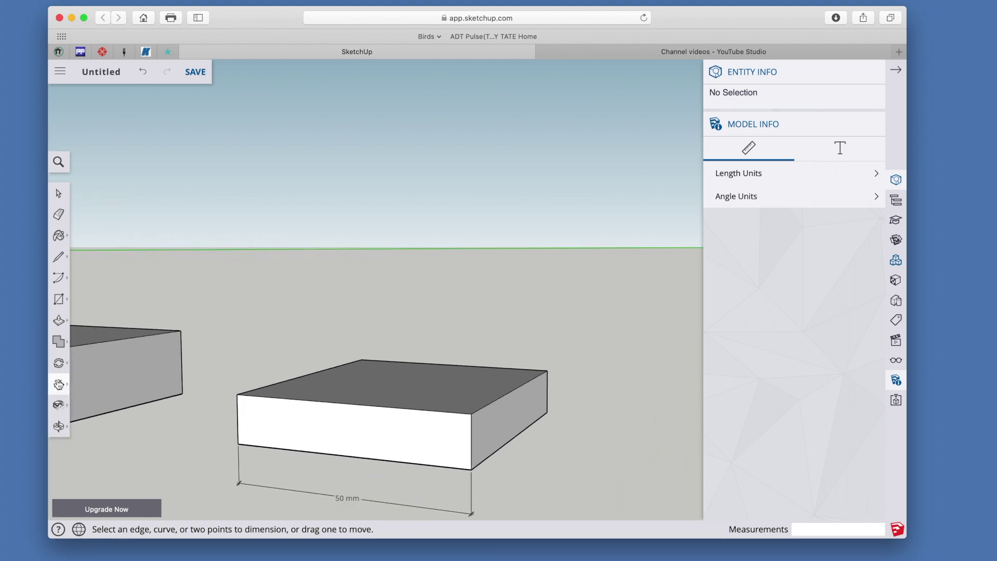
pyautogui.click(88, 344)
pyautogui.click(57, 386)
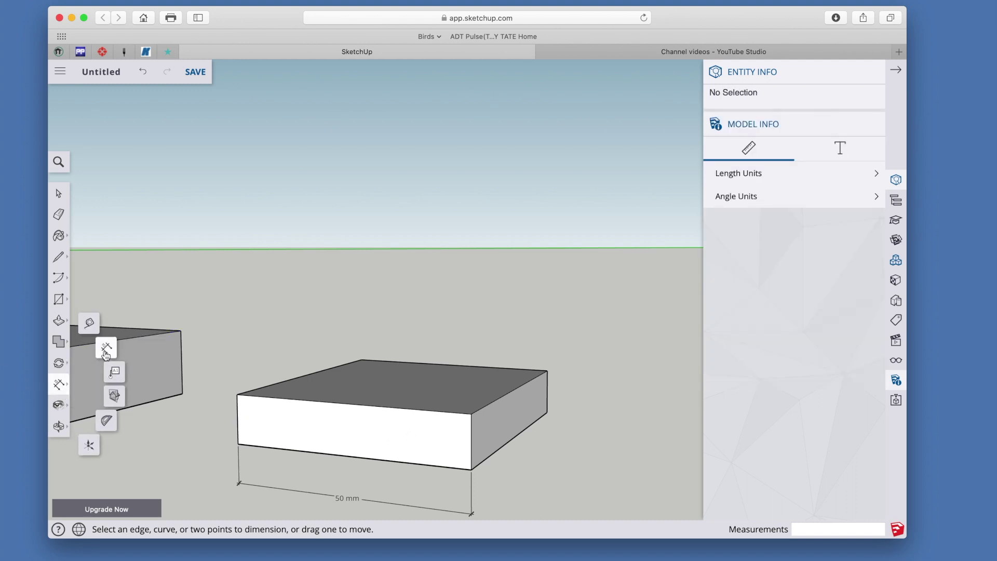
pyautogui.click(473, 429)
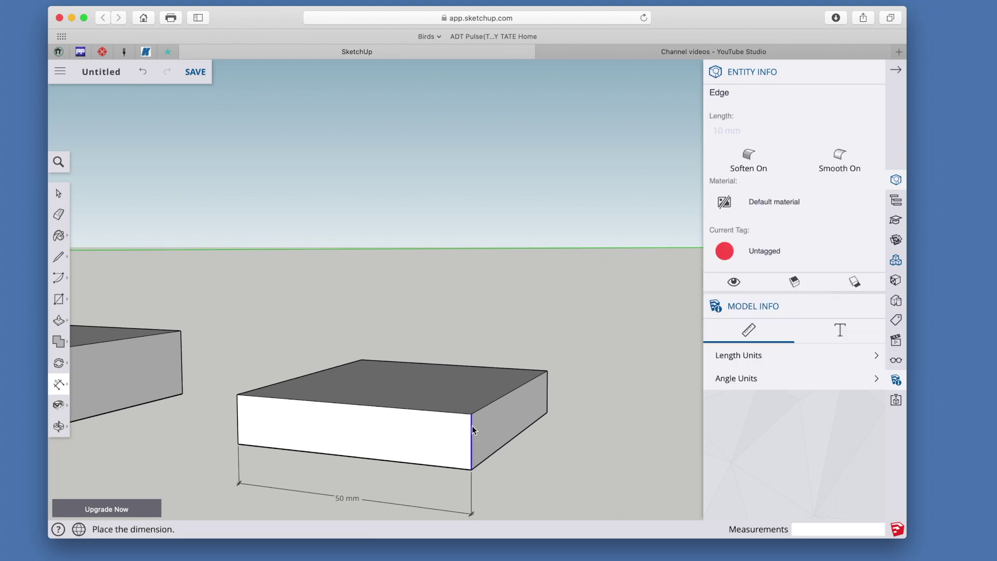
pyautogui.click(530, 432)
# Step: Dimension the bottom edge of the flat block's grey side face, placing the dimension below it
pyautogui.click(65, 387)
pyautogui.click(113, 357)
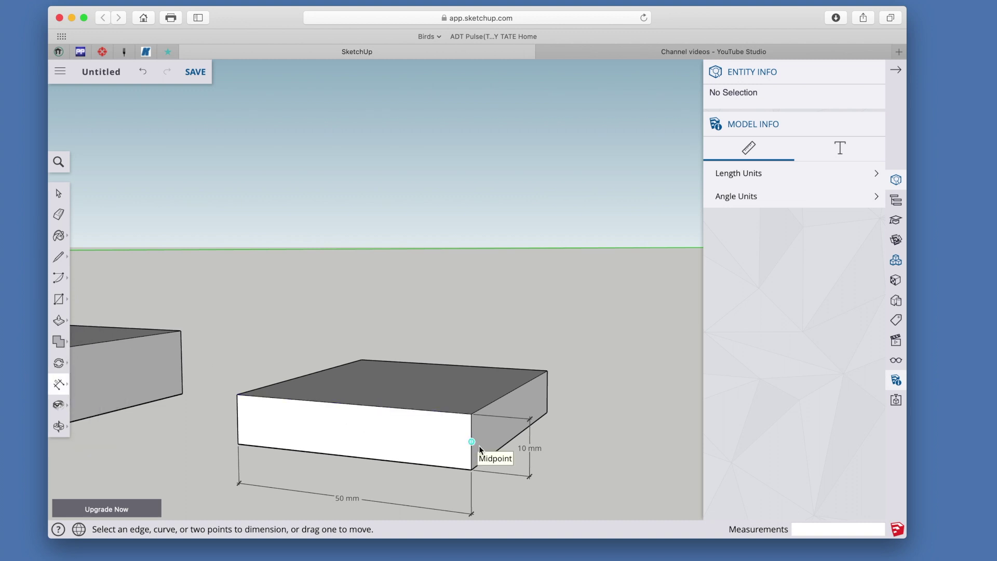
pyautogui.click(539, 423)
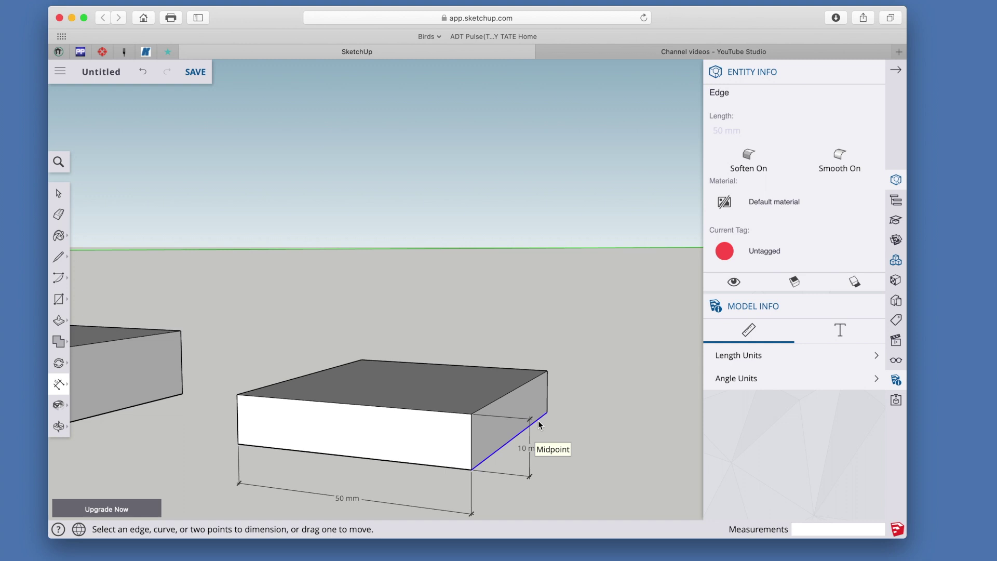
pyautogui.click(539, 423)
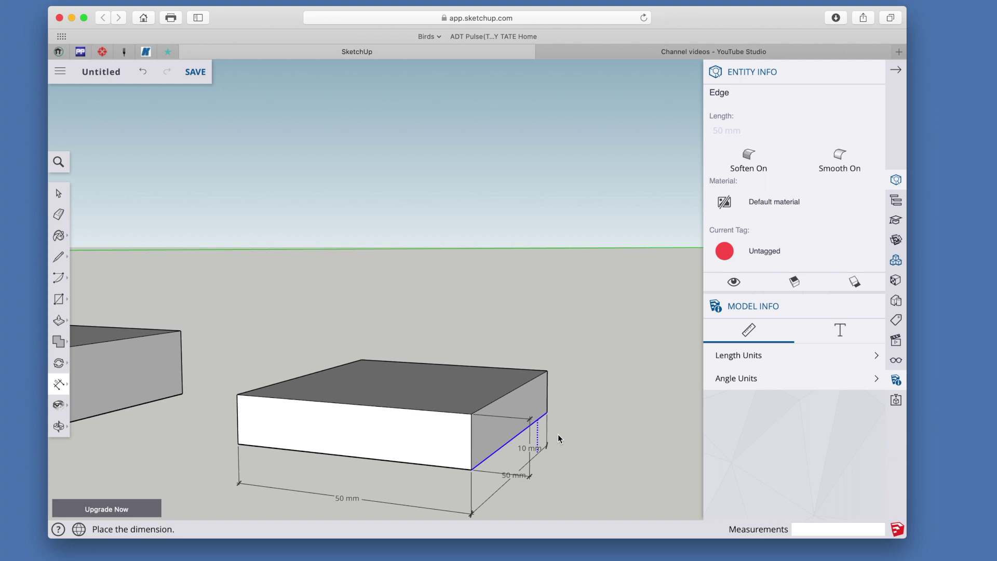
pyautogui.press('Escape')
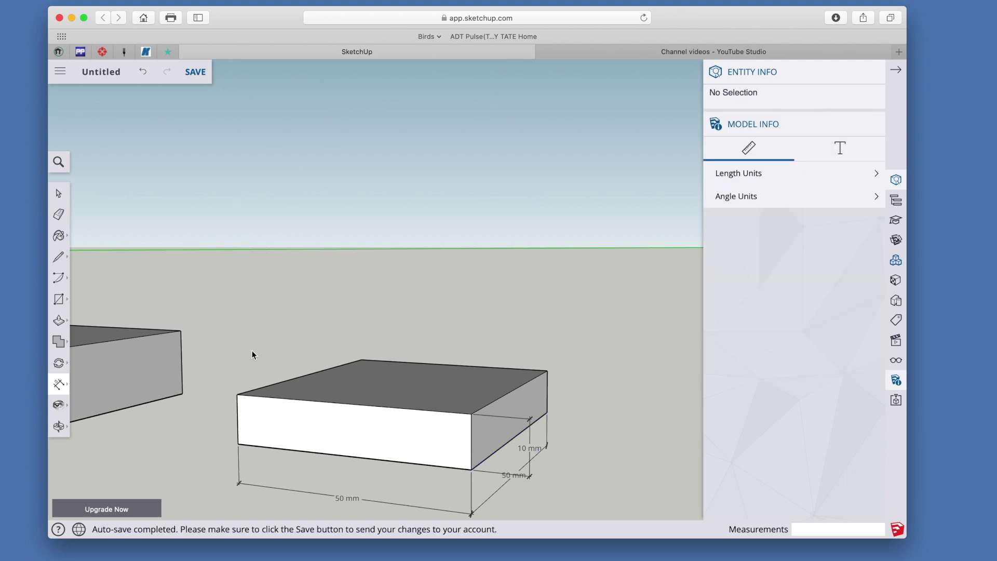
# Step: Bring both blocks fully into view and look at their top faces from a higher angle
pyautogui.scroll(-6, 212, 397)
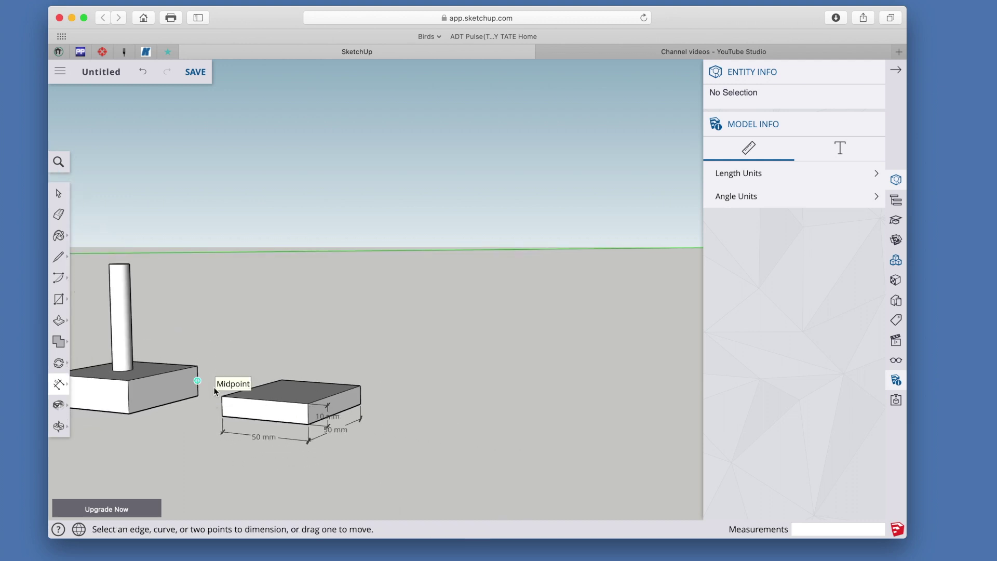
pyautogui.click(60, 426)
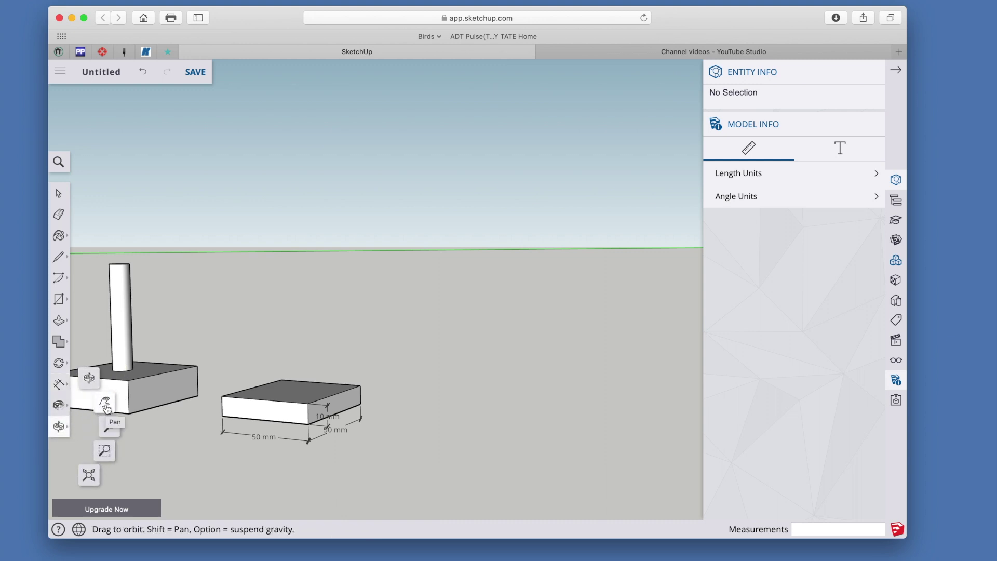
pyautogui.click(105, 403)
pyautogui.moveTo(195, 432); pyautogui.dragTo(327, 447)
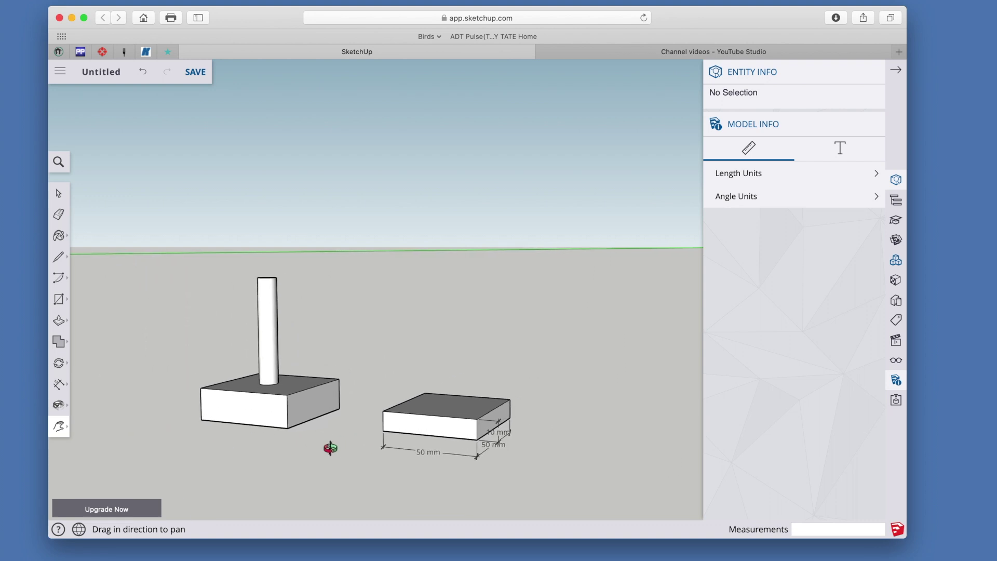
pyautogui.click(59, 429)
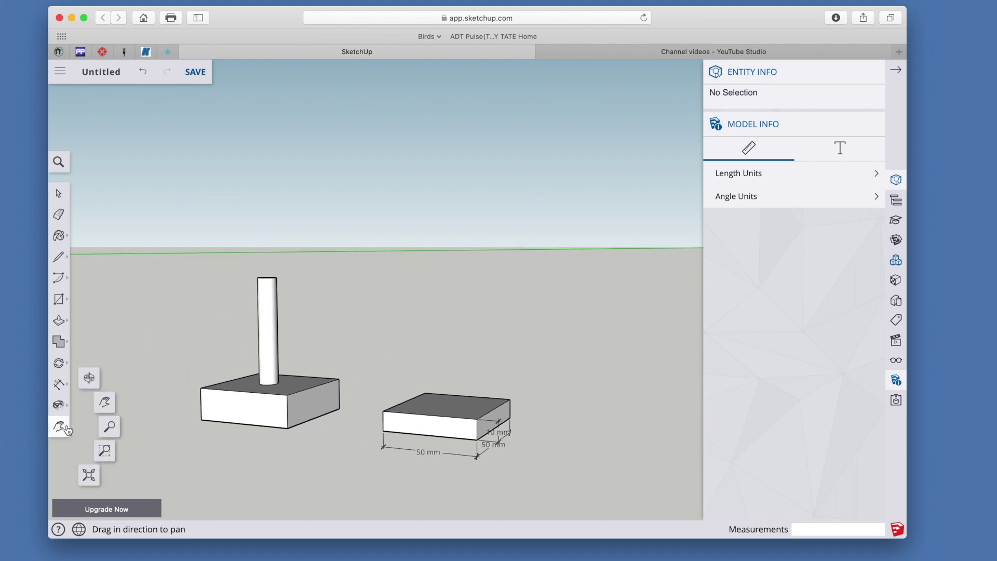
pyautogui.click(89, 381)
pyautogui.moveTo(241, 423); pyautogui.dragTo(352, 498)
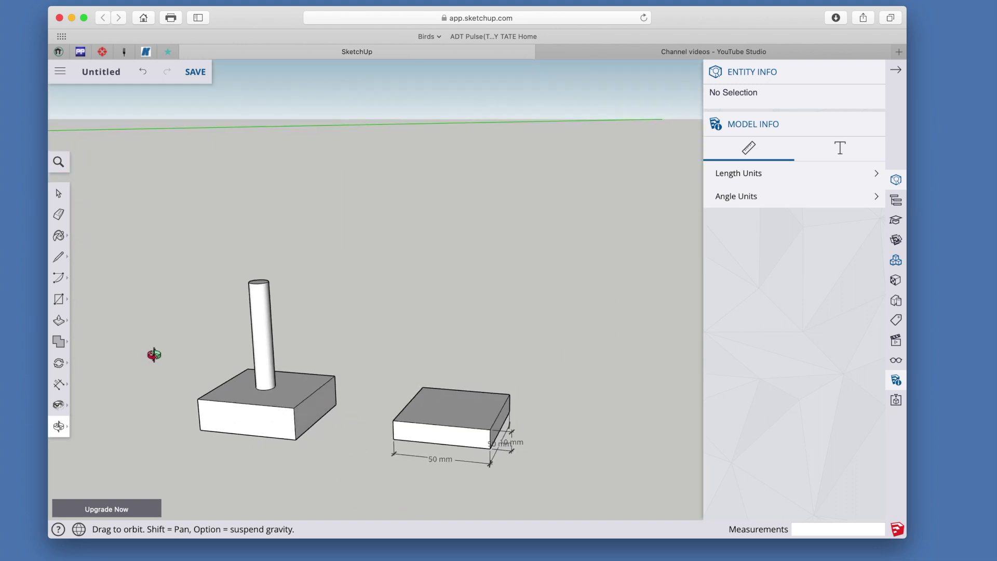
# Step: Draw a circle of about 15 mm radius near the middle of the flat block's top face
pyautogui.click(66, 301)
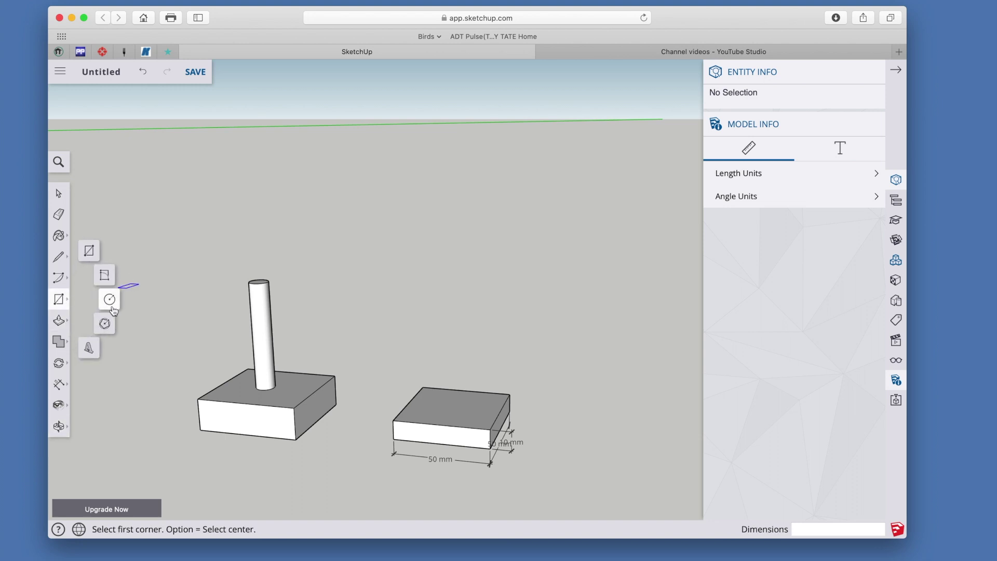
pyautogui.click(108, 297)
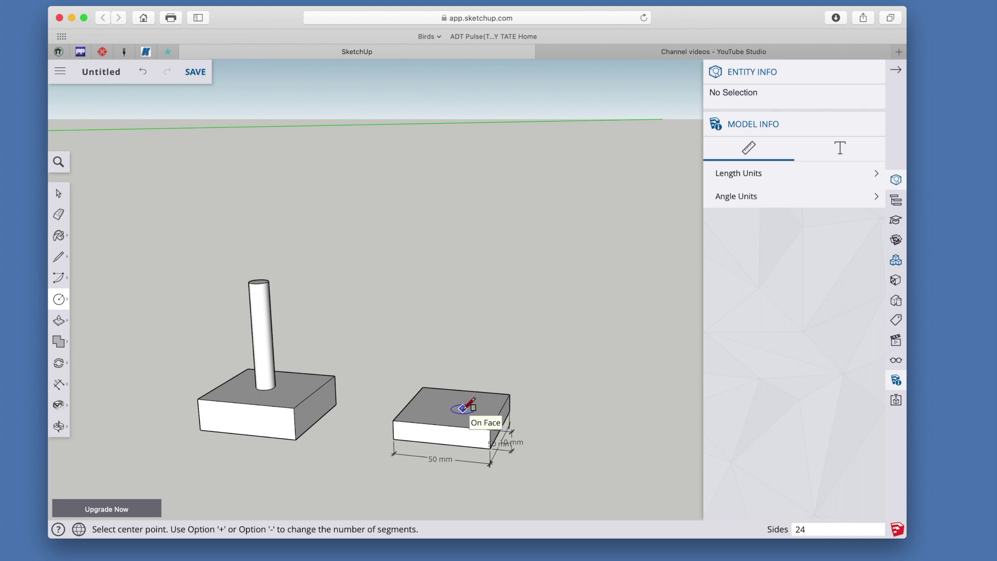
pyautogui.click(463, 409)
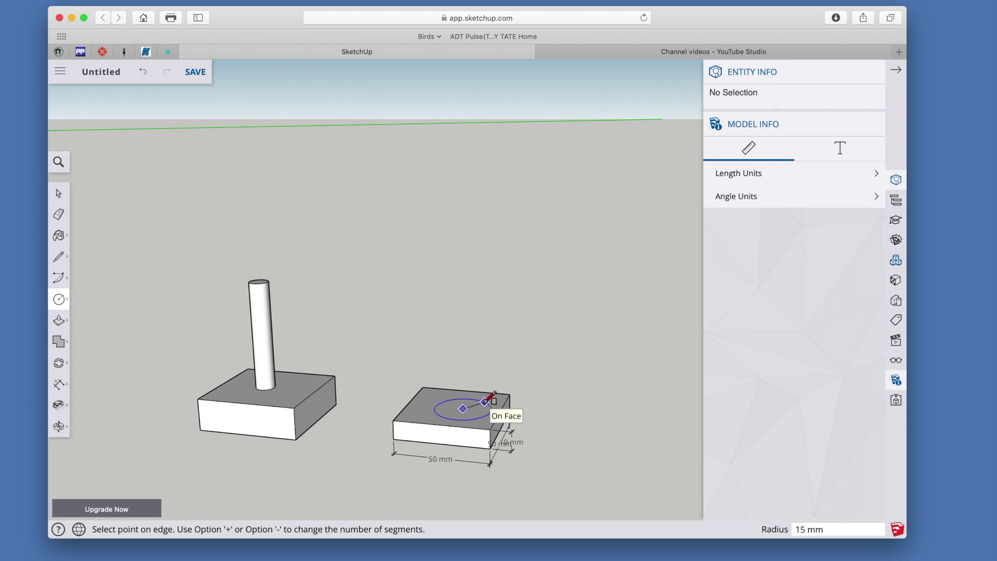
pyautogui.click(486, 401)
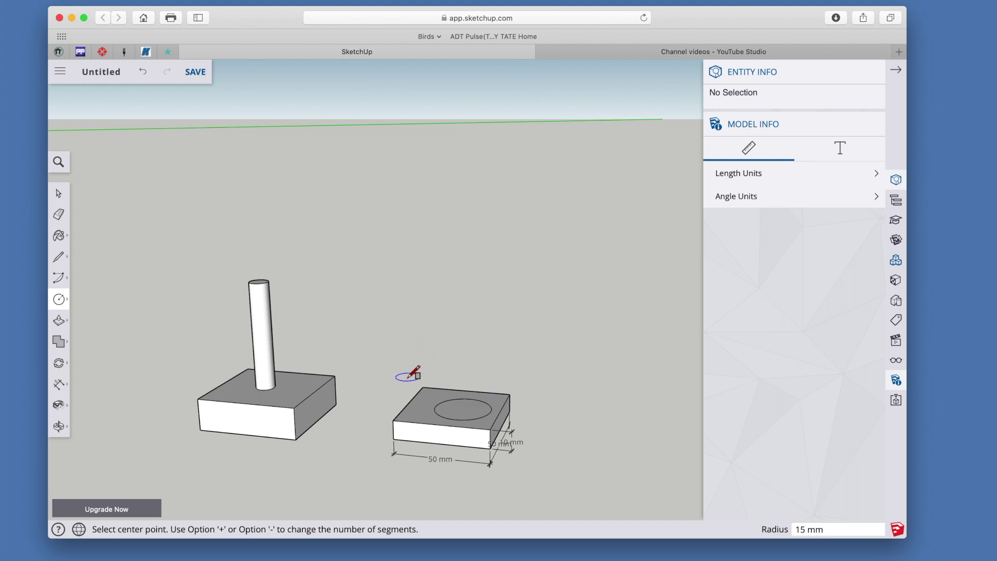
# Step: Delete the circle from the flat block's top face
pyautogui.click(57, 195)
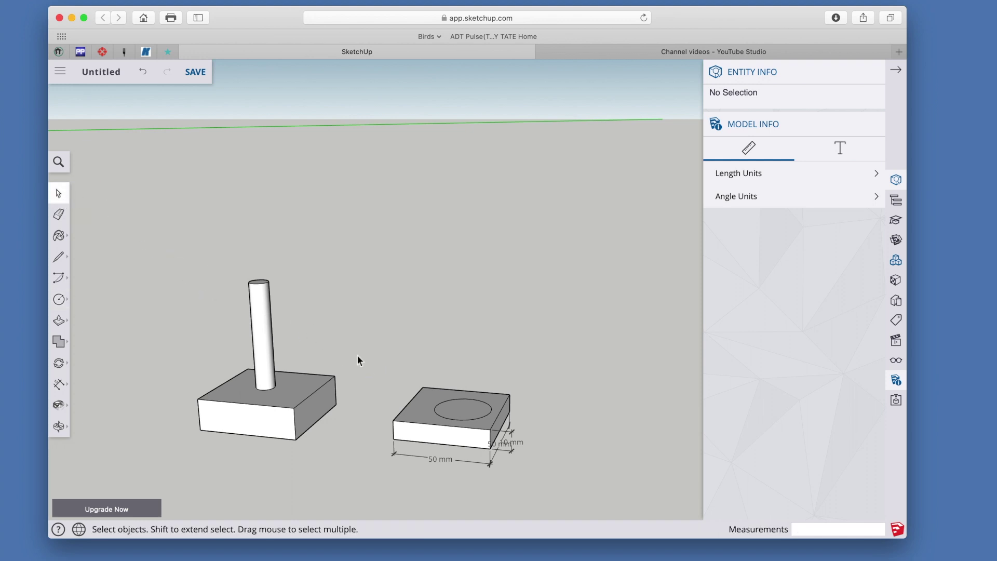
pyautogui.click(442, 417)
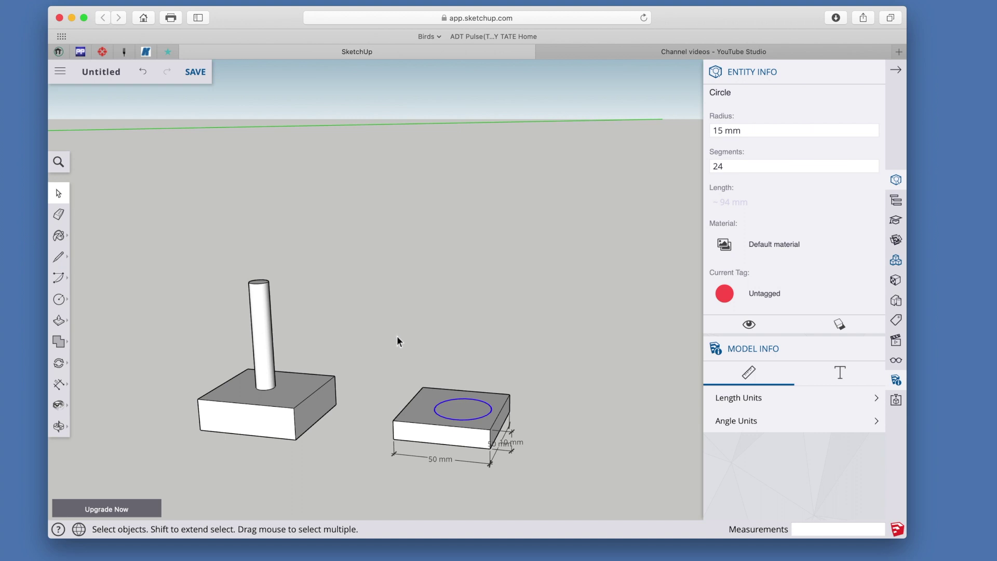
pyautogui.press('Delete')
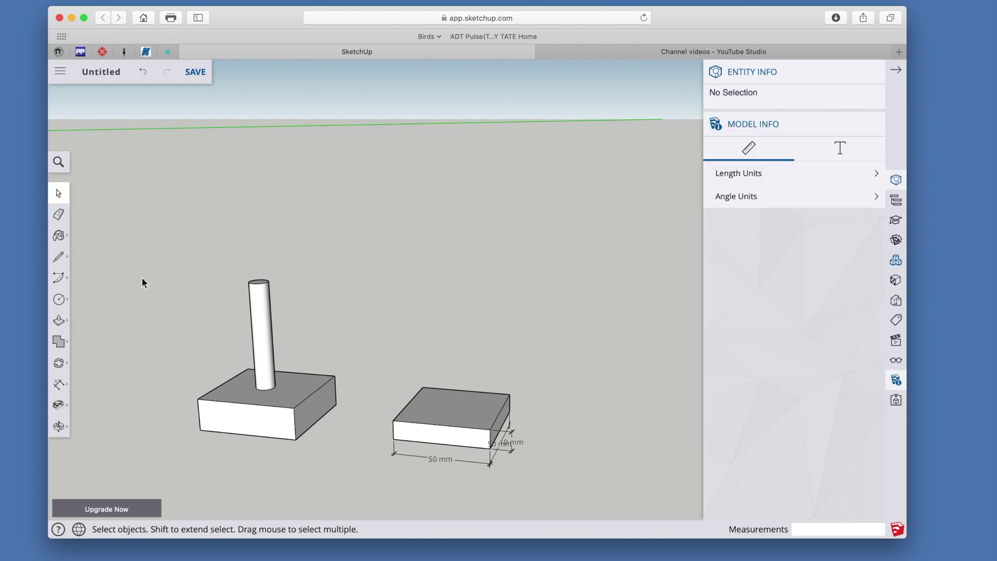
# Step: Draw two lines across the flat block's top face joining the midpoints of opposite edges, crossing at the face's centre
pyautogui.click(68, 260)
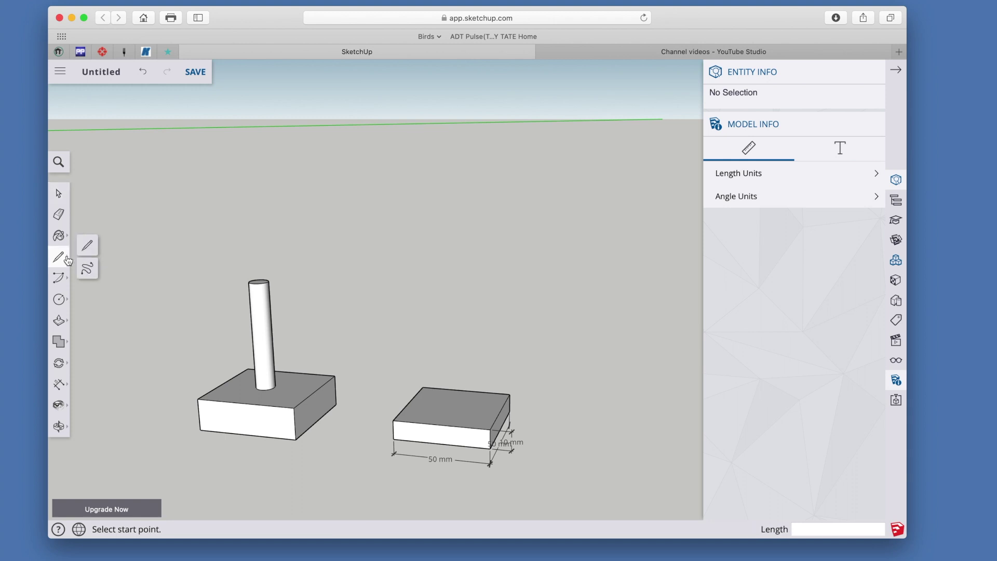
pyautogui.click(92, 248)
pyautogui.click(441, 424)
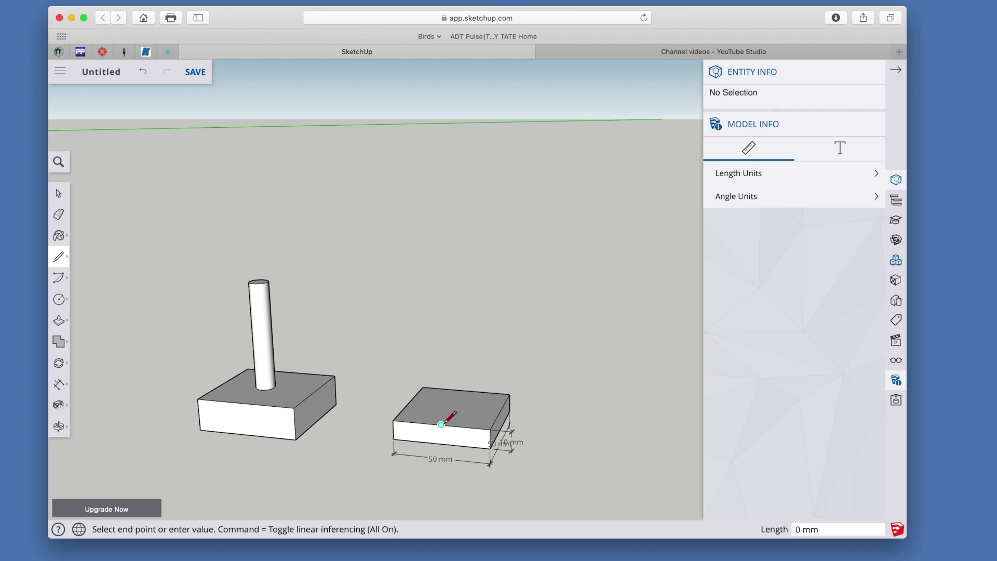
pyautogui.click(466, 390)
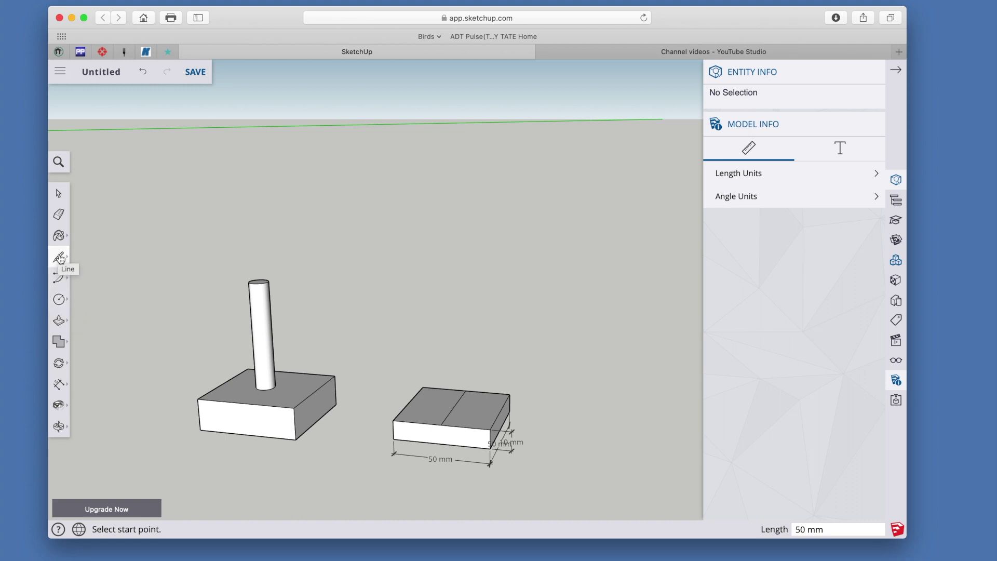
pyautogui.moveTo(60, 256)
pyautogui.click(90, 245)
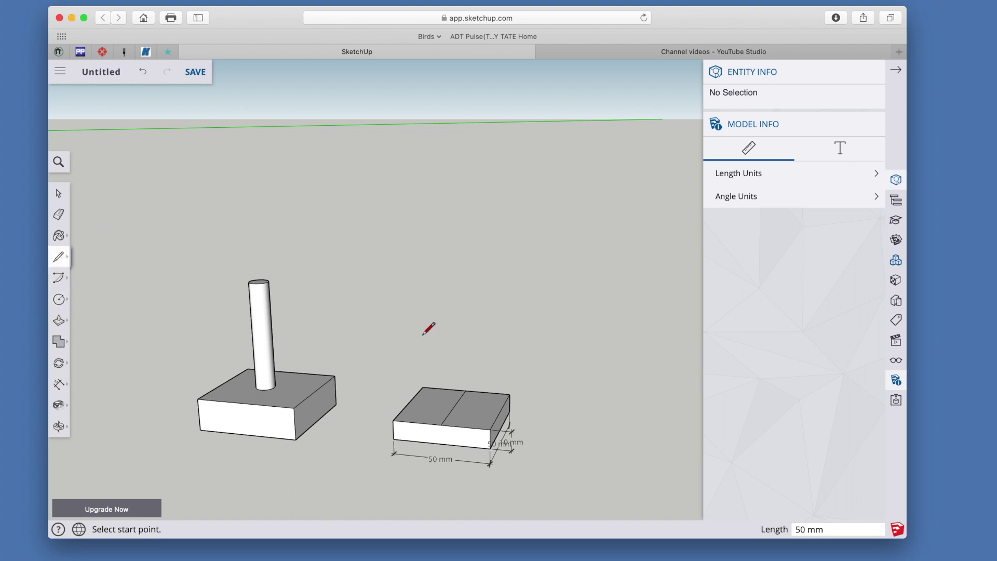
pyautogui.click(410, 403)
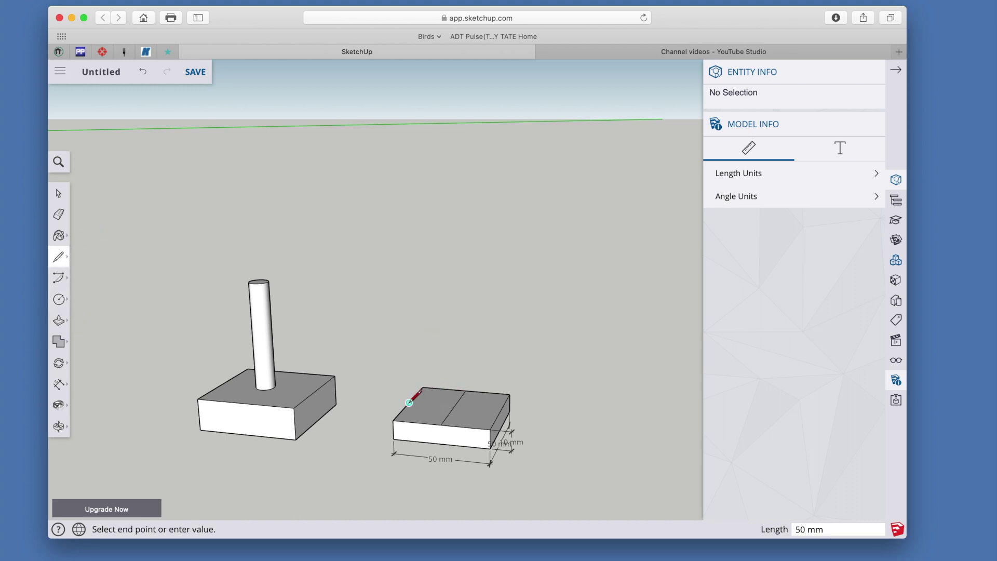
pyautogui.click(500, 410)
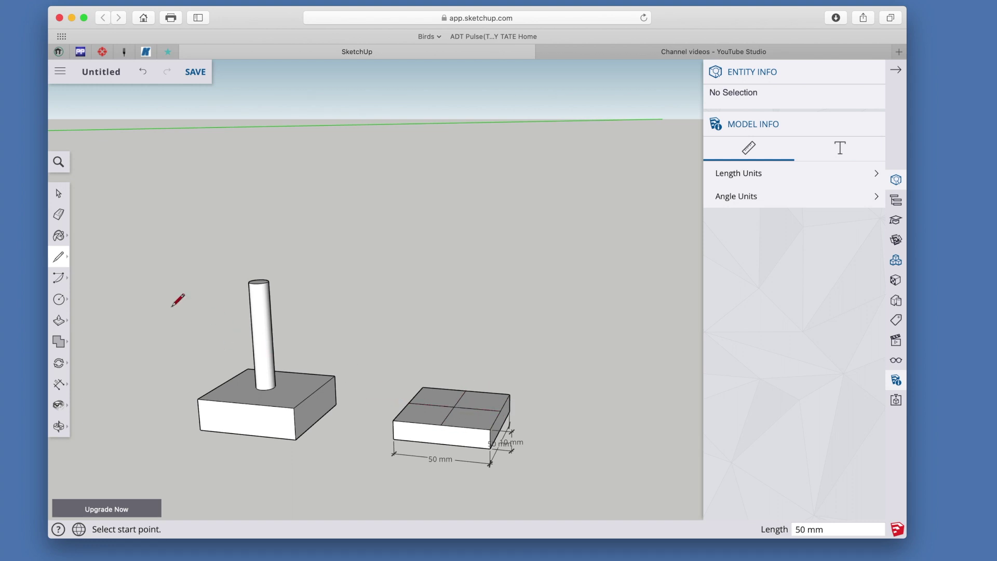
# Step: Draw a circle of 10 mm radius centred where the two lines cross on the flat block's top face
pyautogui.click(67, 302)
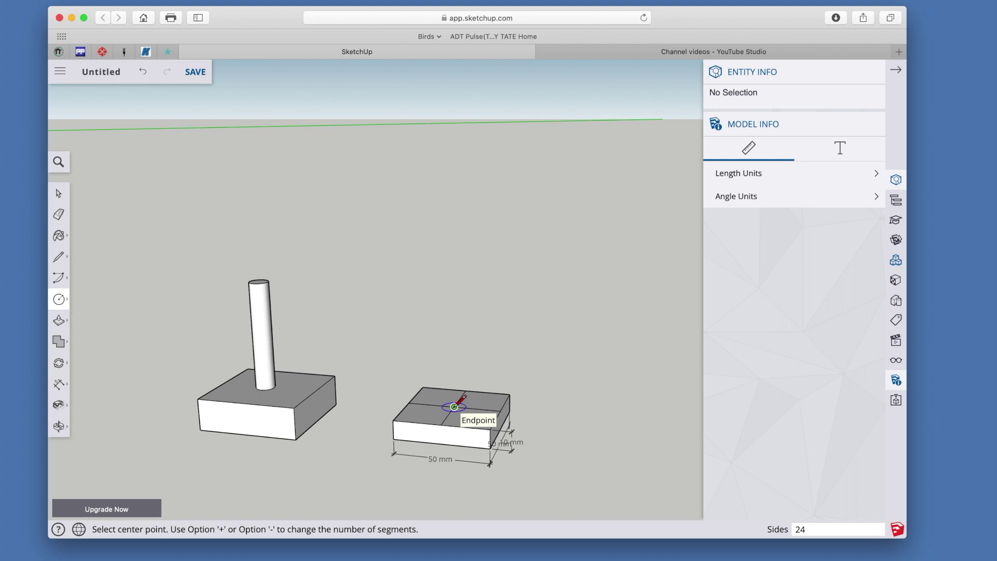
pyautogui.click(454, 407)
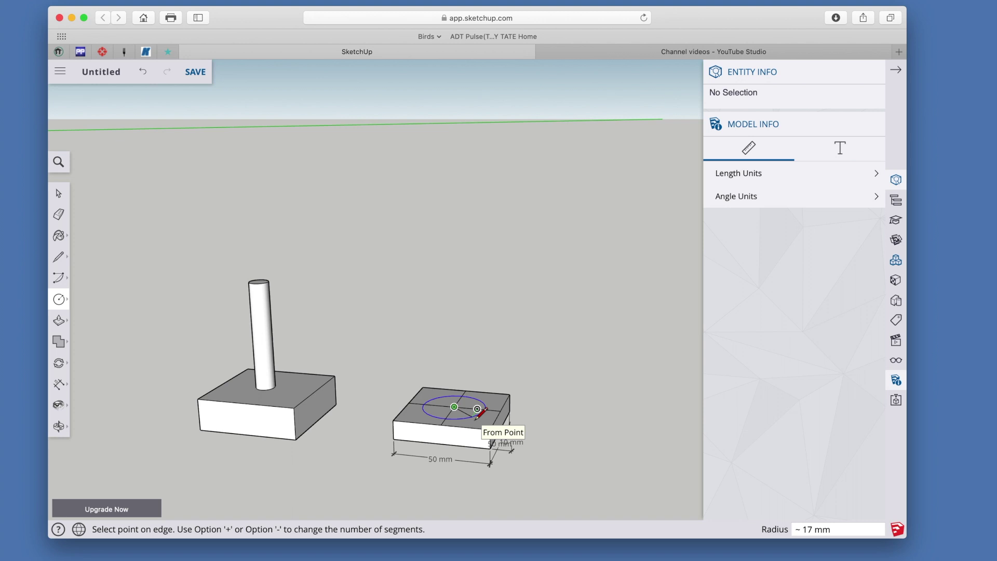
pyautogui.write('10')
pyautogui.press('Return')
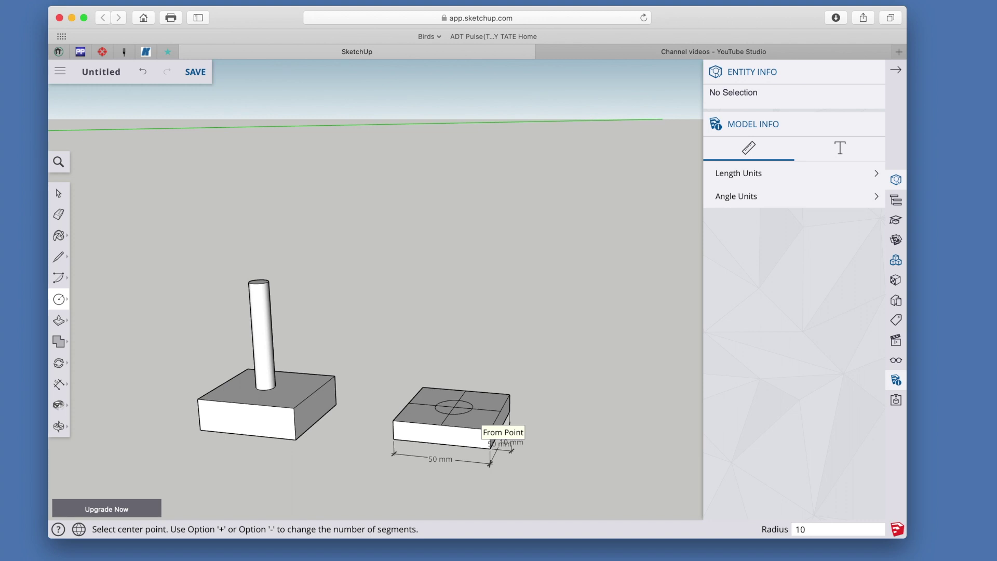
# Step: Delete all the guide line segments outside and inside the circle, leaving only the circle on the flat block's top face
pyautogui.click(63, 325)
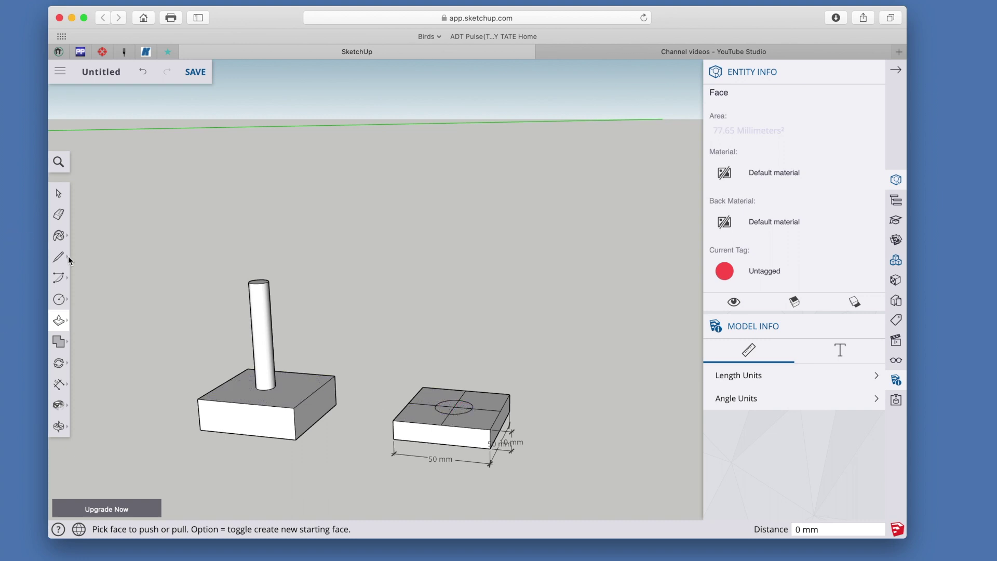
pyautogui.click(59, 196)
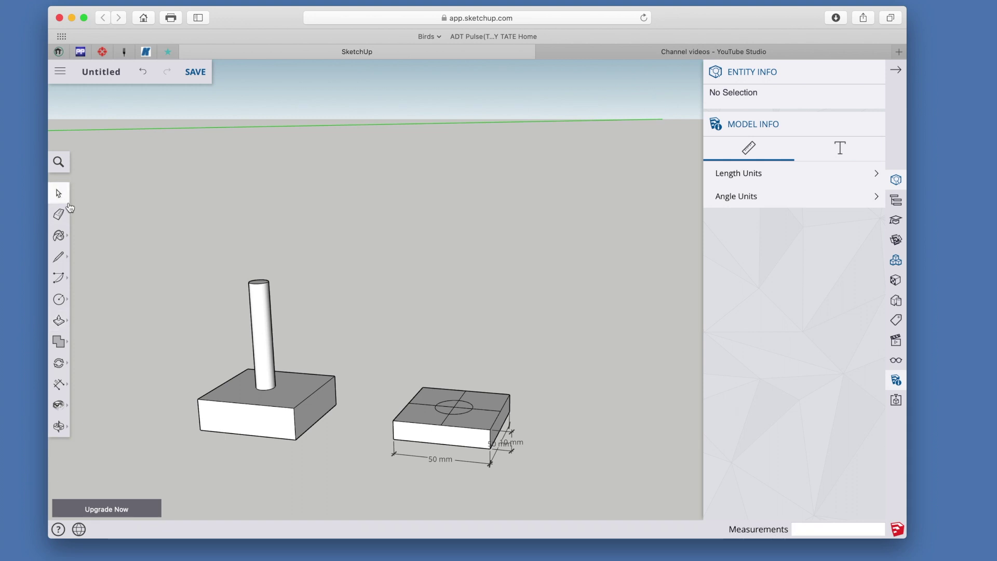
pyautogui.click(420, 404)
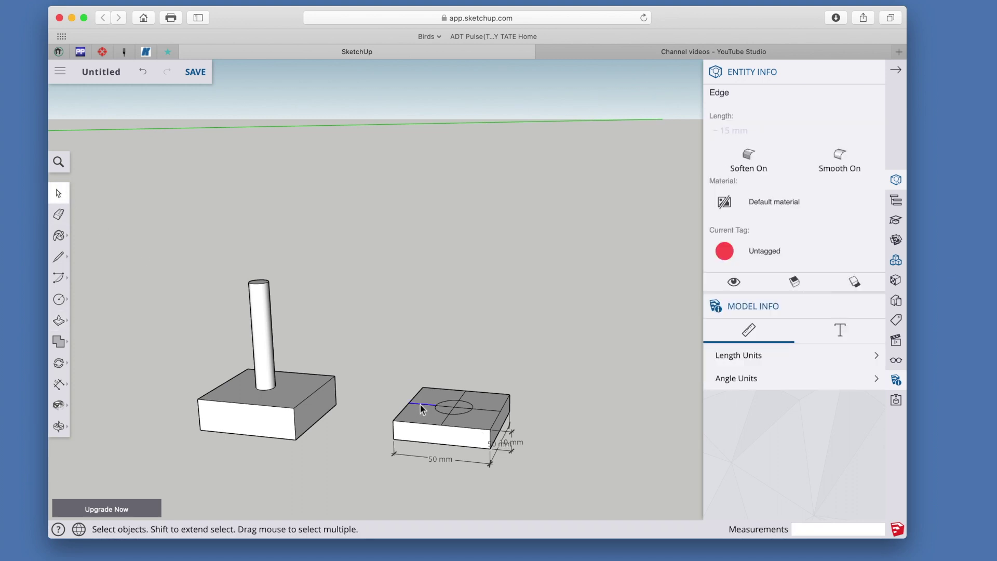
pyautogui.click(444, 419)
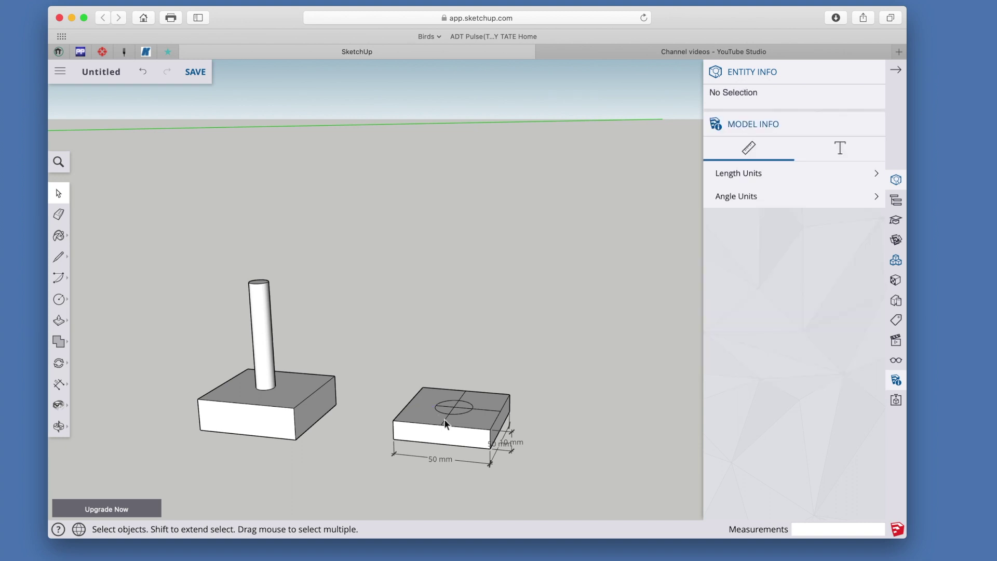
pyautogui.click(477, 411)
pyautogui.click(483, 410)
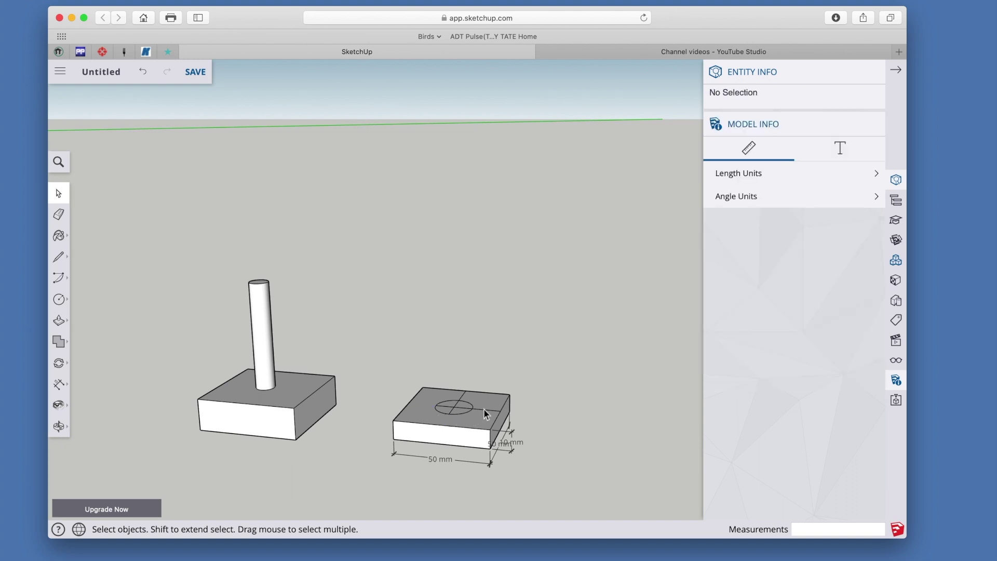
pyautogui.click(457, 407)
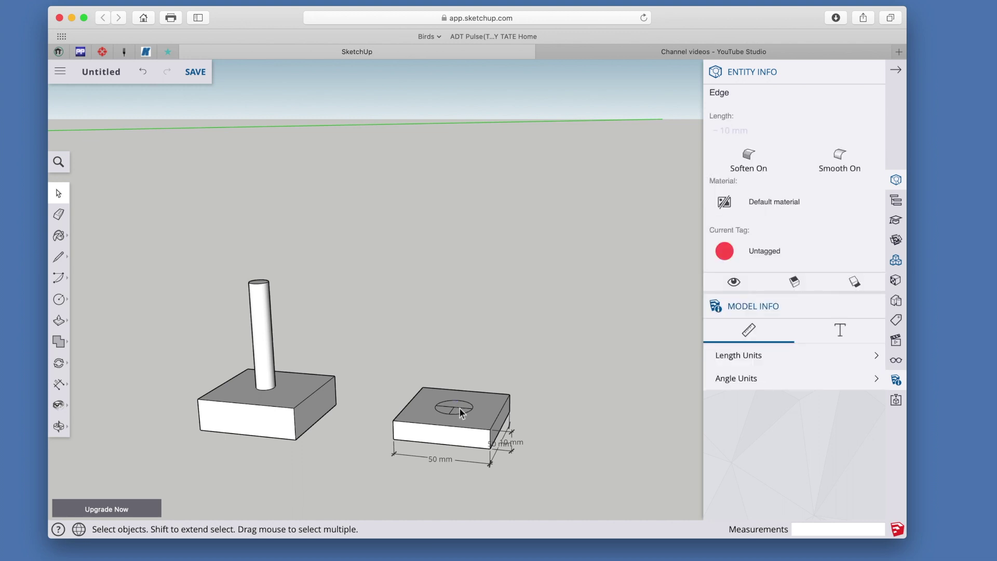
pyautogui.click(462, 412)
pyautogui.click(462, 412)
pyautogui.click(451, 416)
pyautogui.click(448, 407)
pyautogui.click(457, 408)
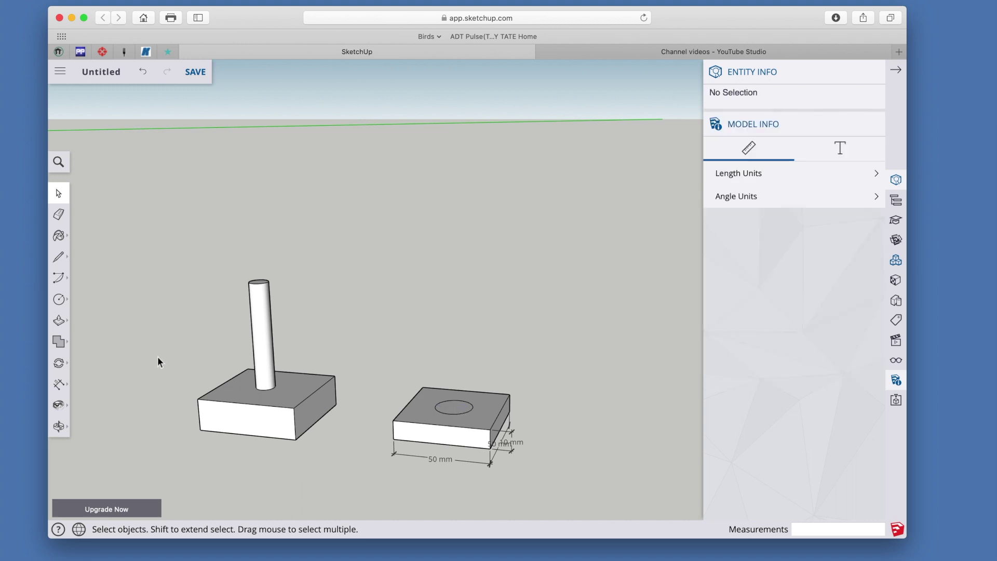
# Step: Push/Pull the circular face upward by 50 mm to form a cylinder on the flat block
pyautogui.click(59, 321)
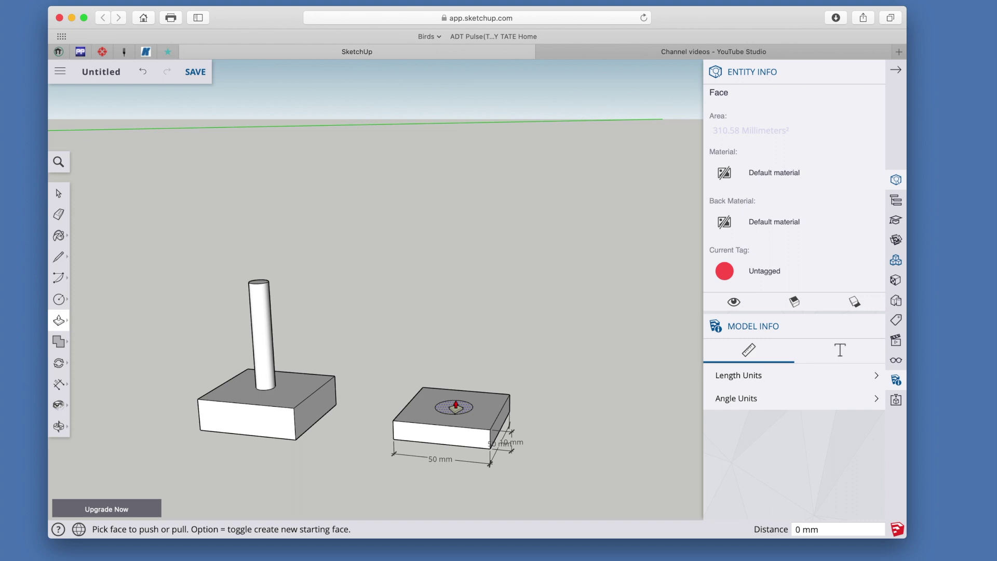
pyautogui.moveTo(456, 405); pyautogui.dragTo(417, 230)
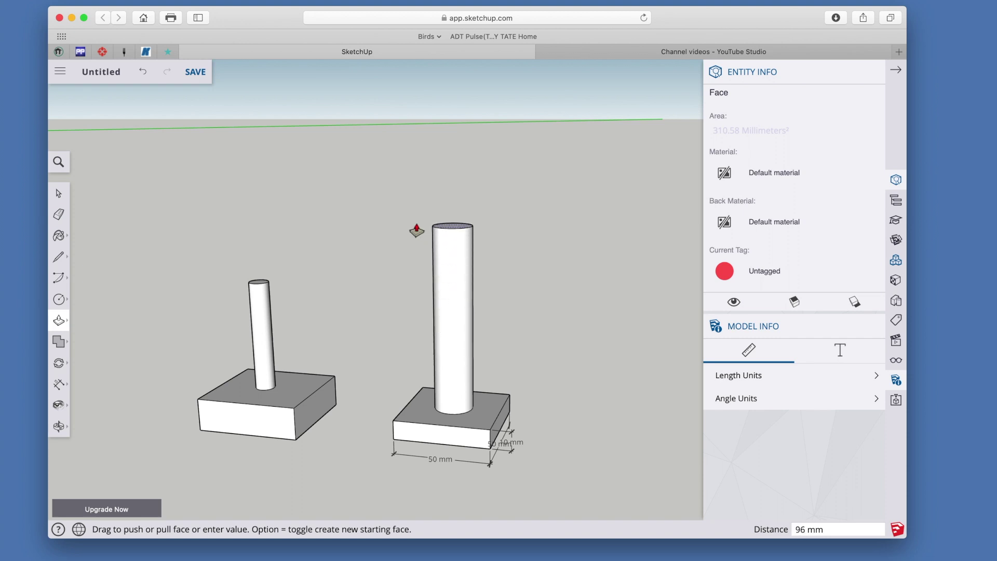
pyautogui.moveTo(417, 230); pyautogui.dragTo(462, 281)
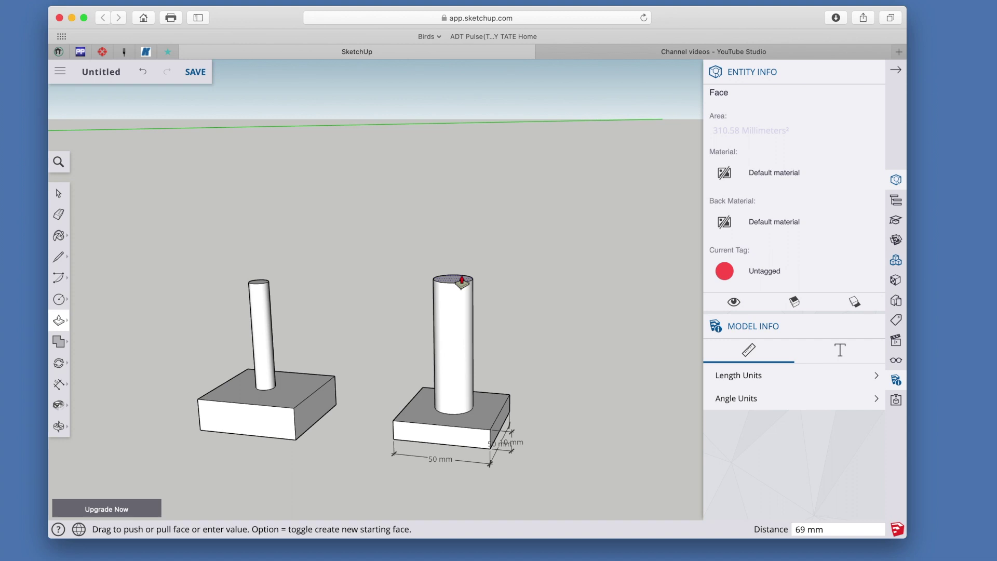
pyautogui.write('50')
pyautogui.press('Return')
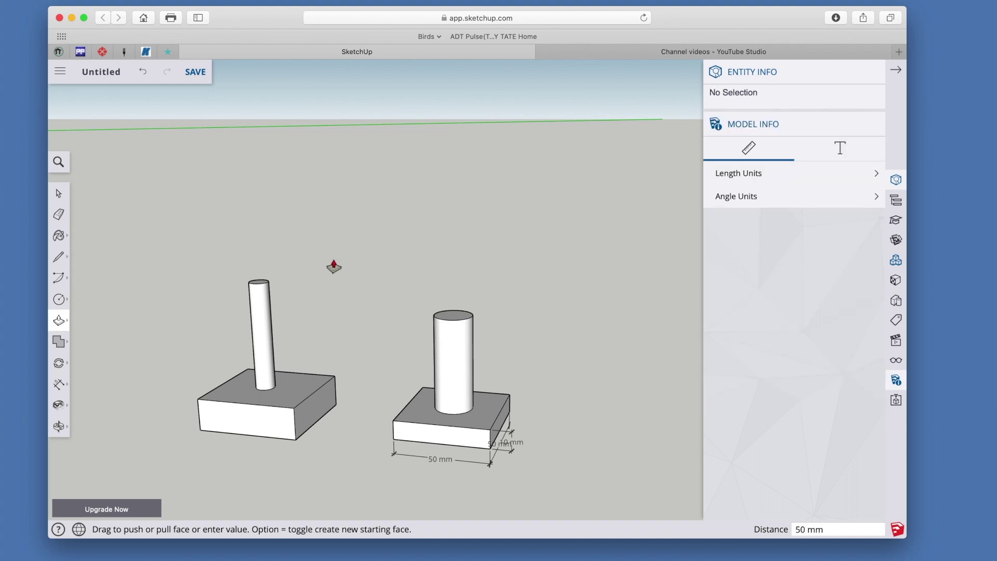